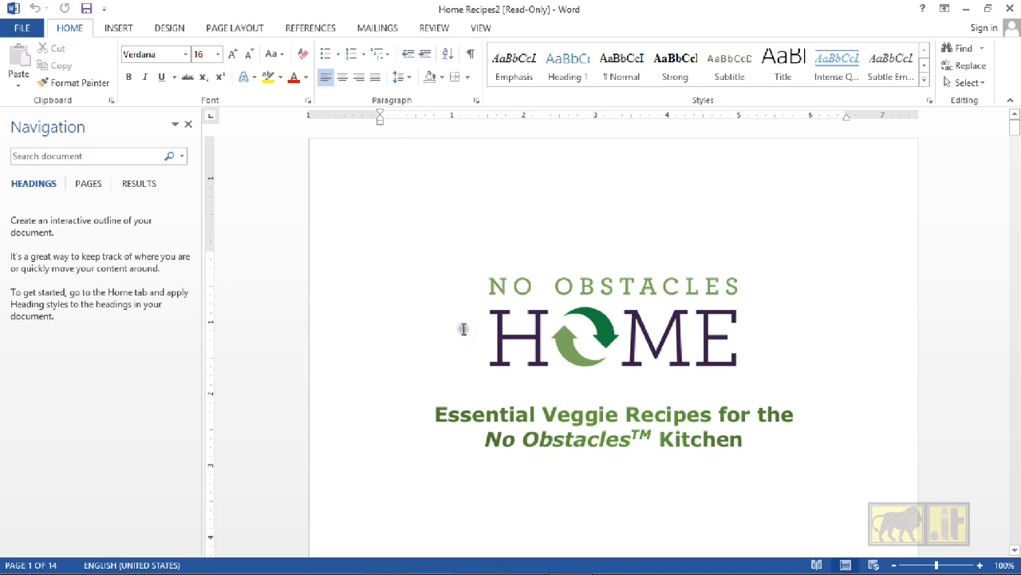
Insert a Next Page section break after the web address at the end of the cover page.
scroll(463, 329, "down", 10)
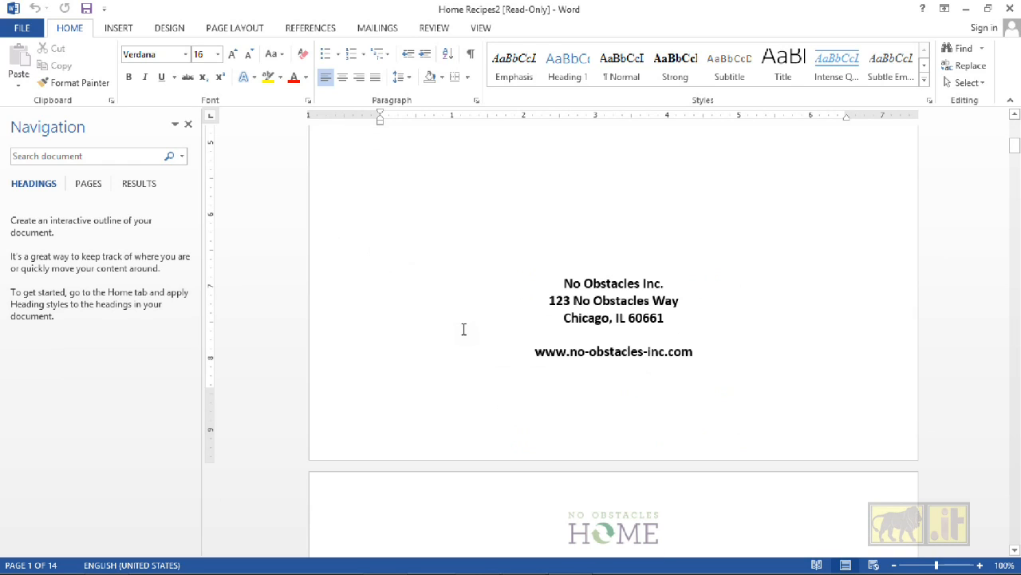
left_click(384, 421)
scroll(539, 414, "up", 2)
left_click(541, 412)
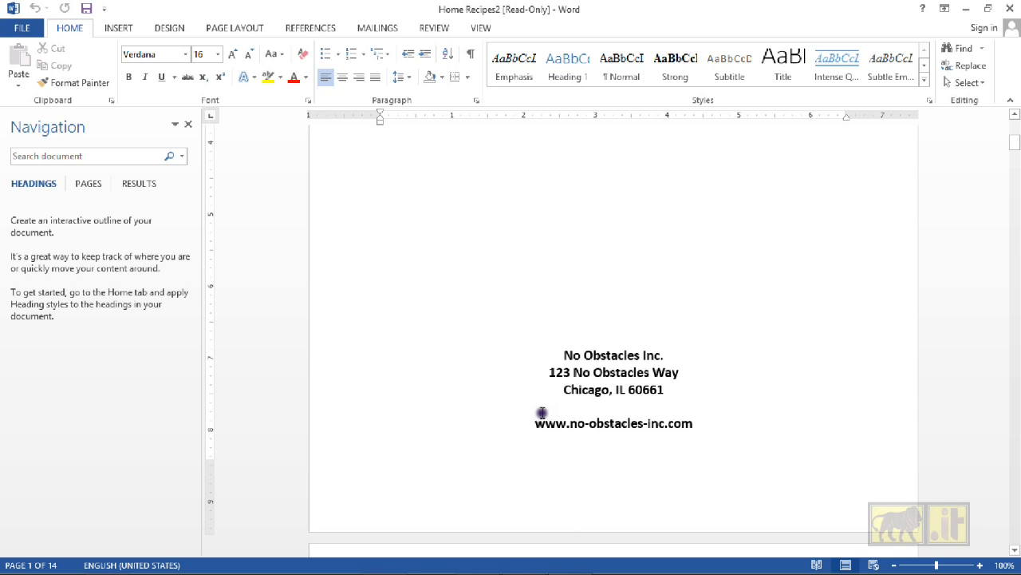
left_click(703, 423)
left_click(703, 423)
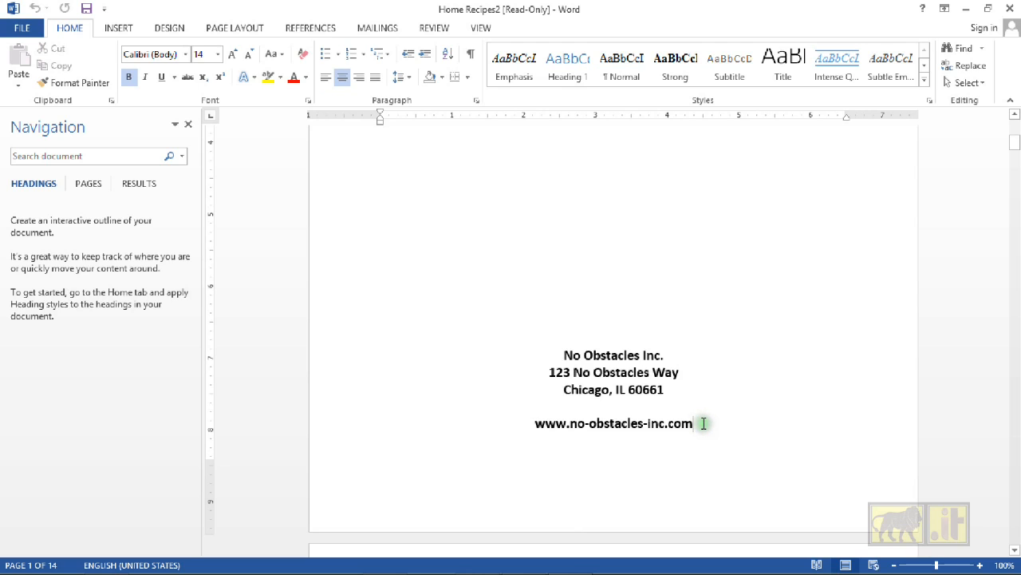
left_click(703, 423)
left_click(227, 24)
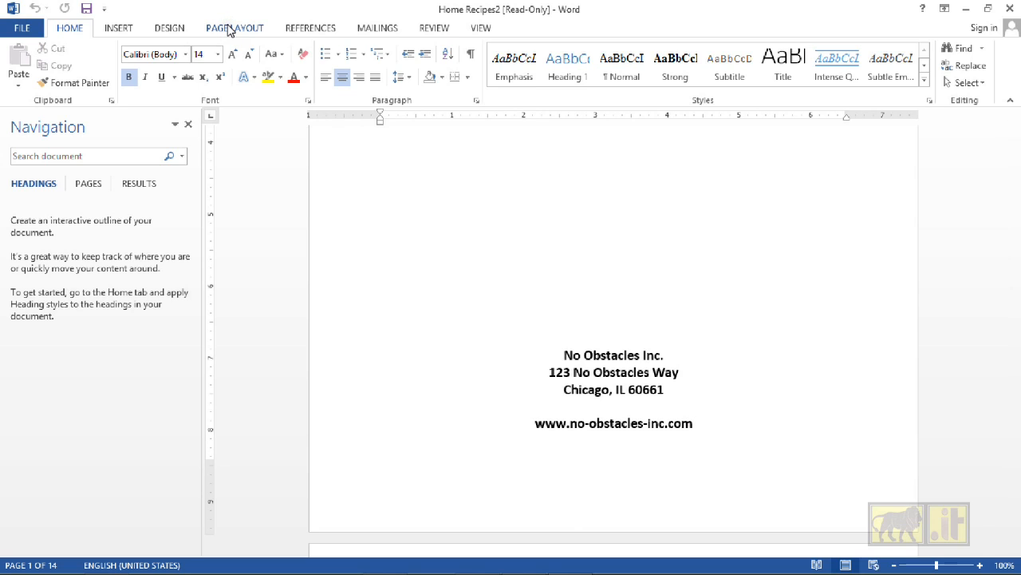
left_click(229, 29)
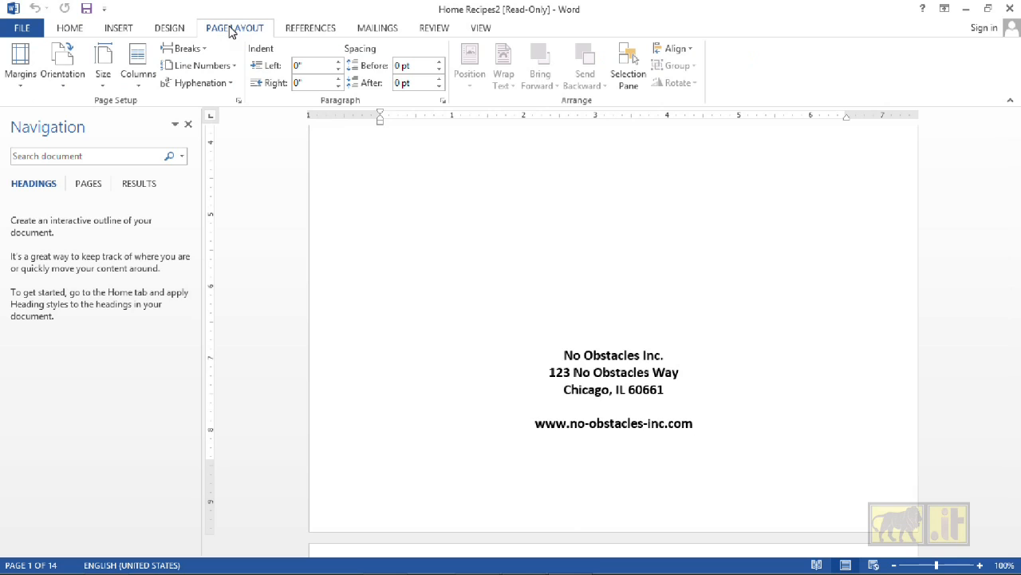
left_click(204, 49)
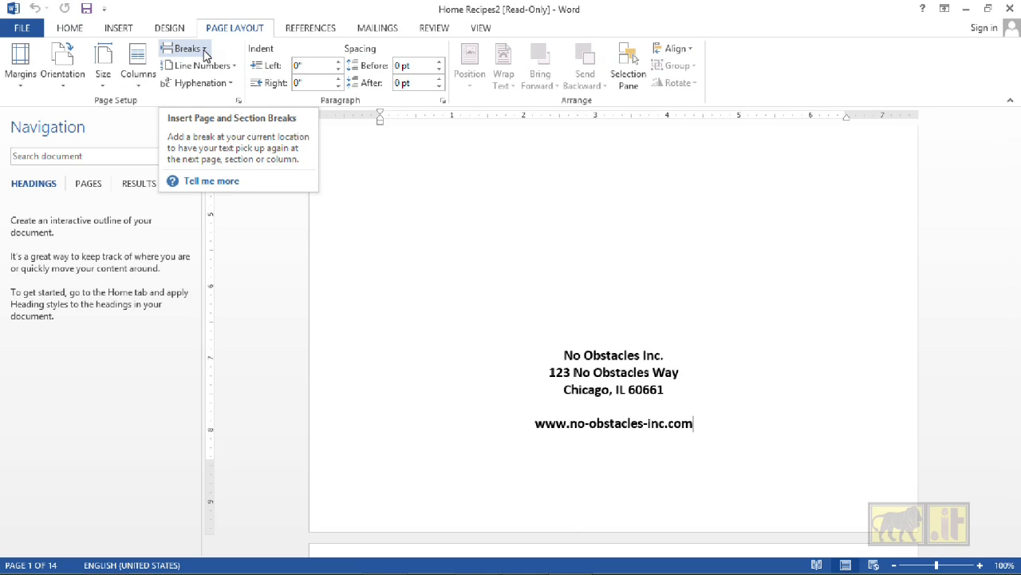
left_click(204, 51)
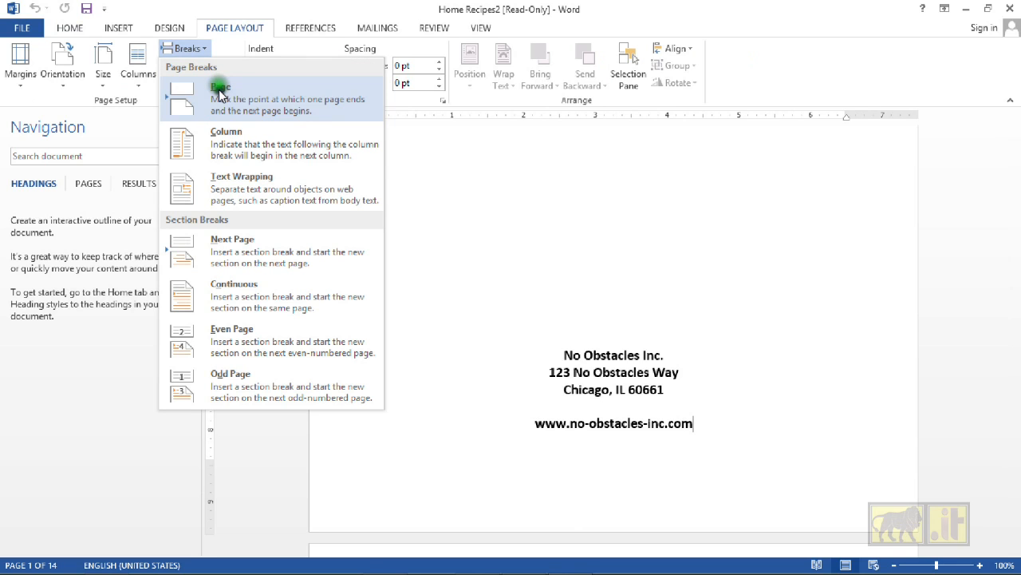
left_click(239, 256)
left_click(263, 266)
left_click(261, 258)
left_click(524, 295)
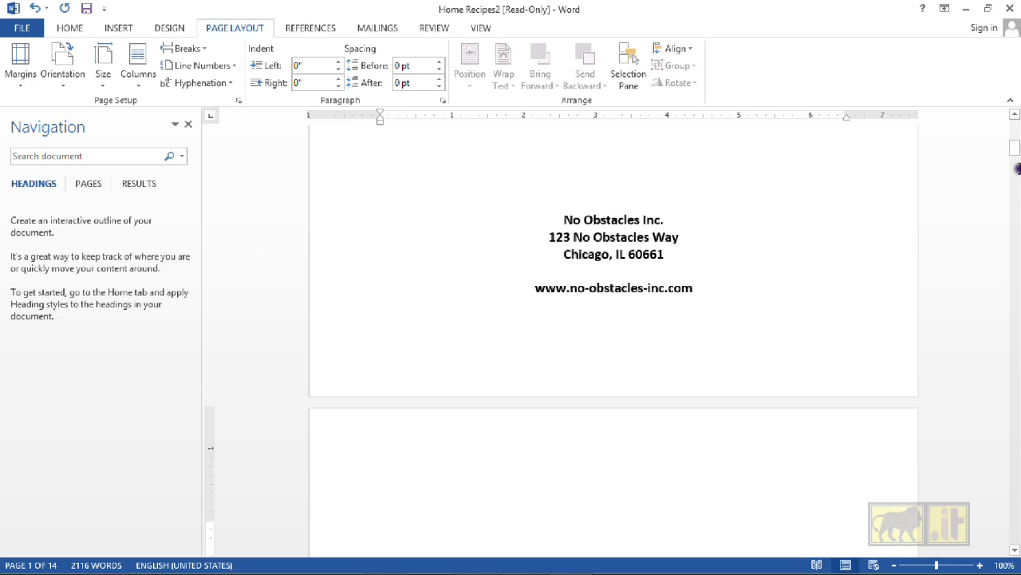
Open the first-page header of section 2, above the customer letter, for editing.
scroll(923, 278, "down", 3)
left_click(508, 359)
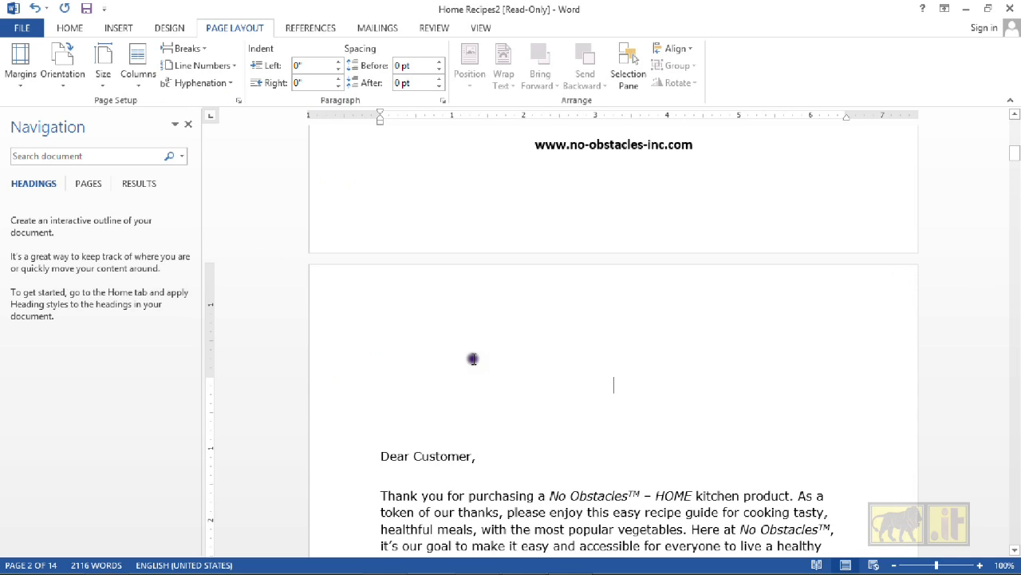
scroll(513, 374, "down", 5)
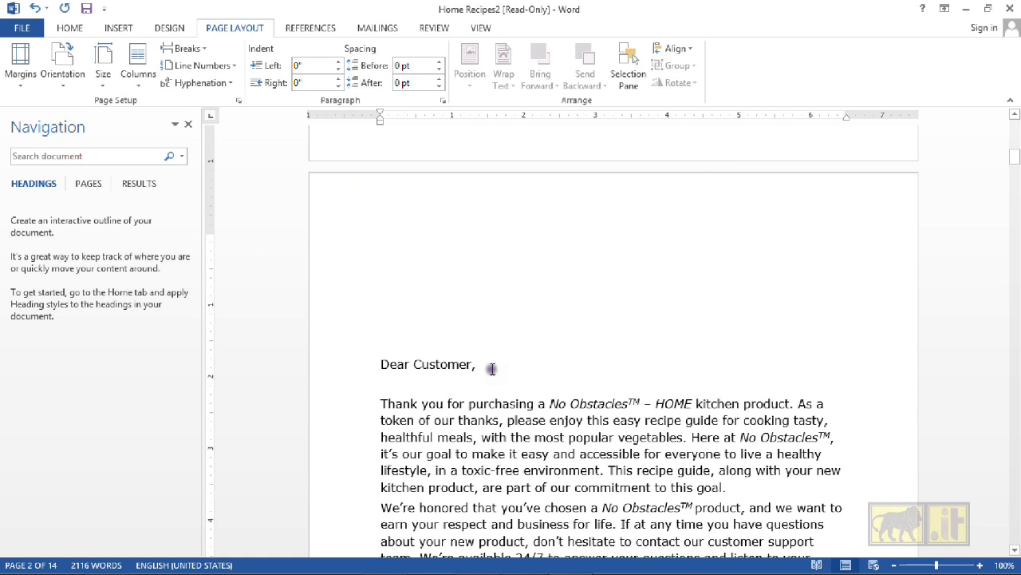
scroll(605, 456, "down", 1)
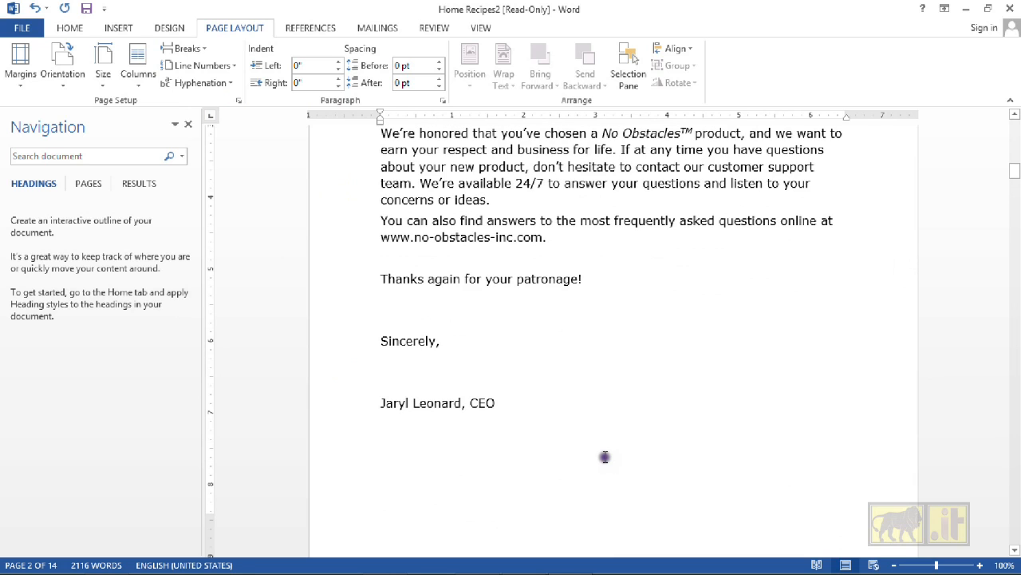
scroll(605, 457, "up", 7)
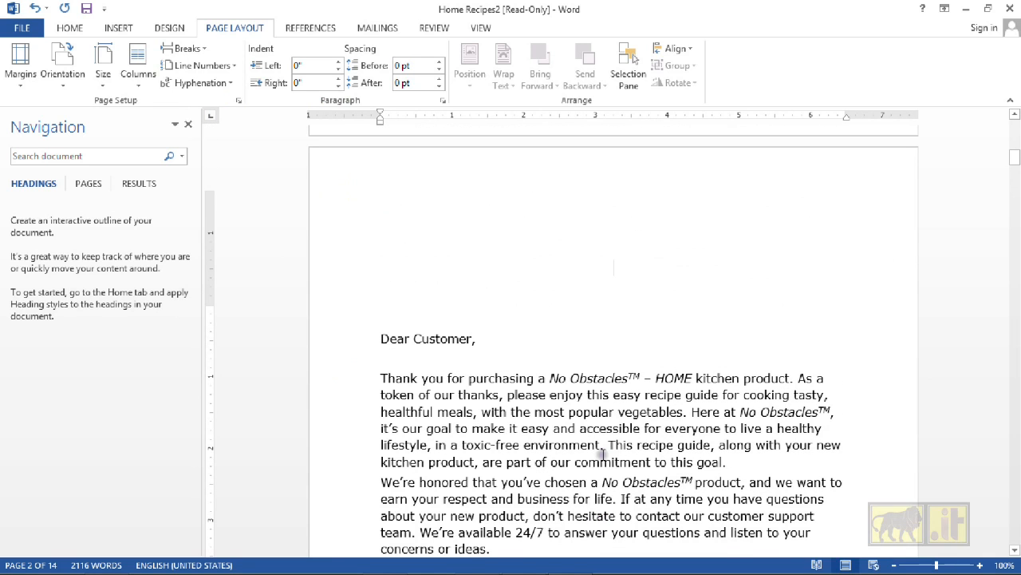
scroll(604, 454, "up", 2)
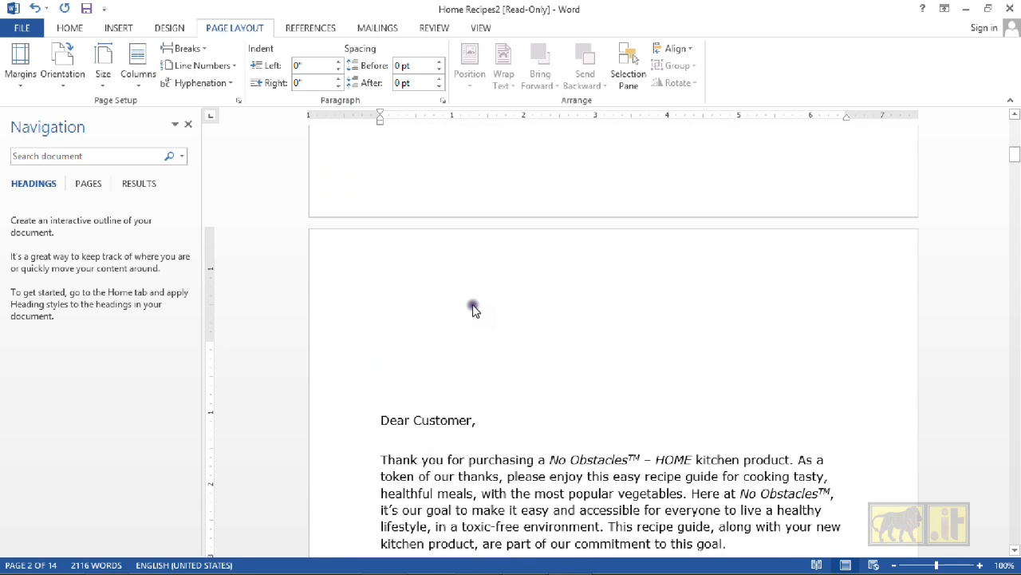
left_click(474, 307)
double_click(473, 308)
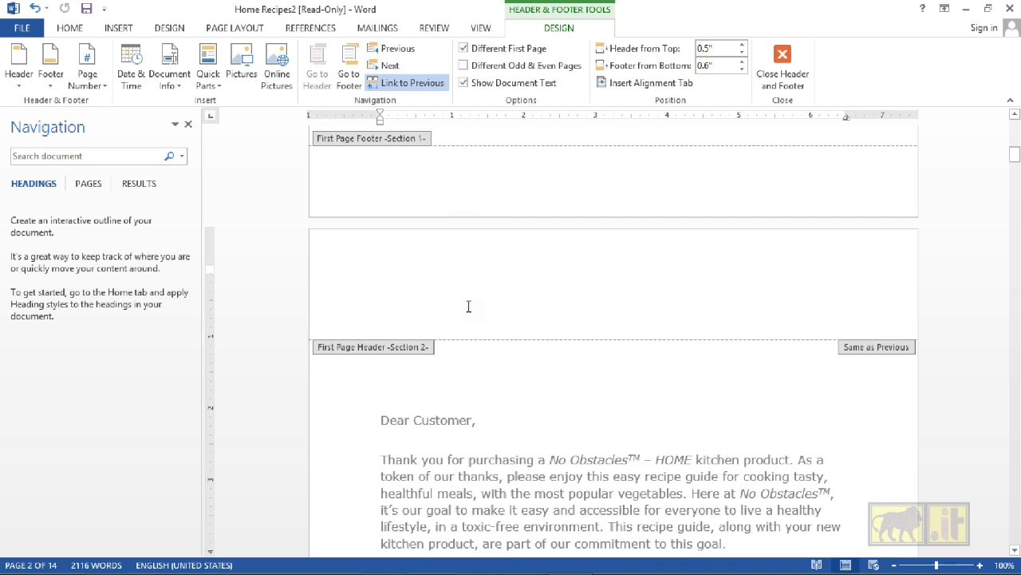
Insert a page number in the Large 1 style at the current position in the letter page's first-page footer.
scroll(468, 307, "down", 3)
scroll(468, 306, "down", 3)
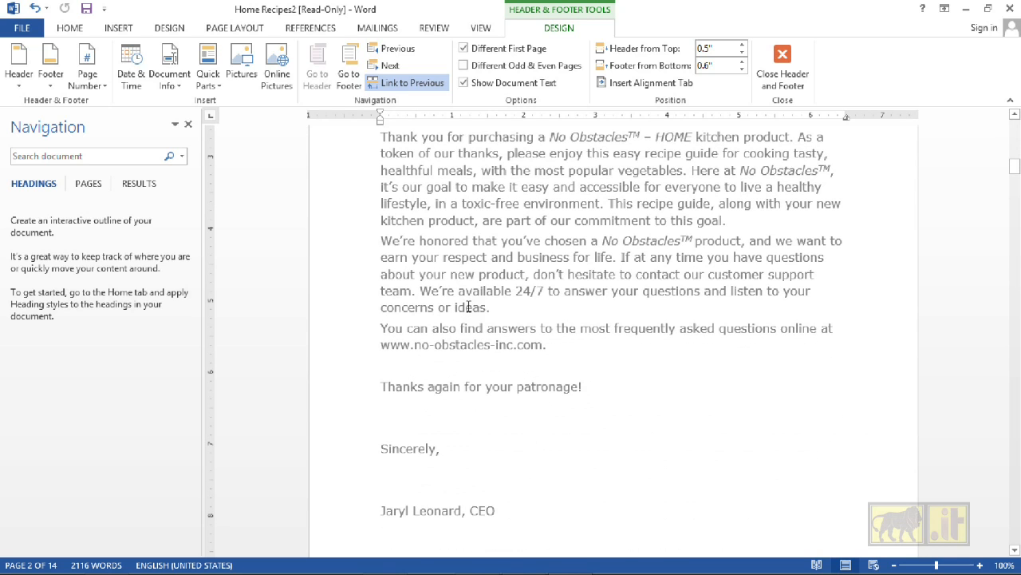
scroll(469, 306, "down", 4)
left_click(531, 445)
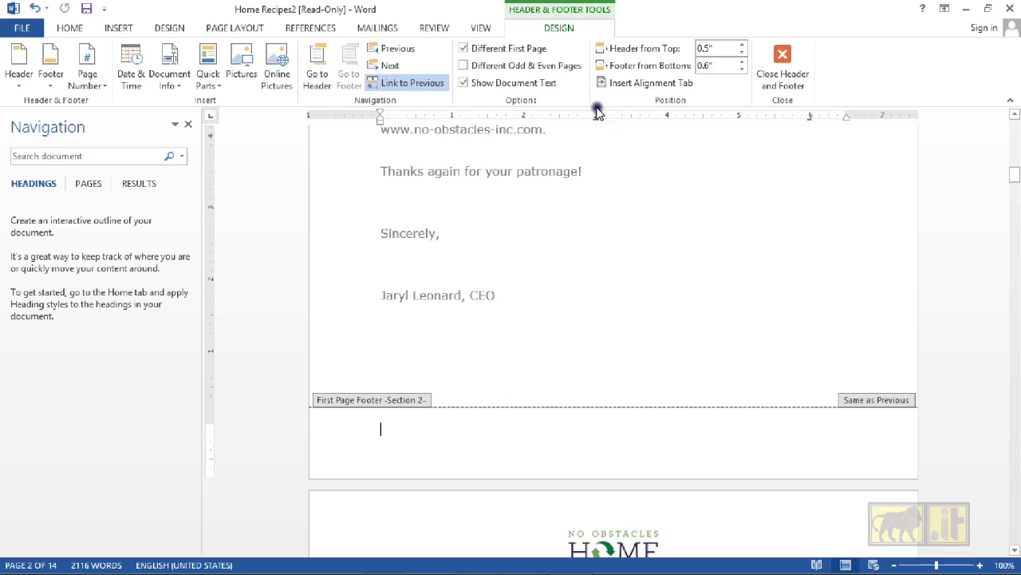
left_click(93, 86)
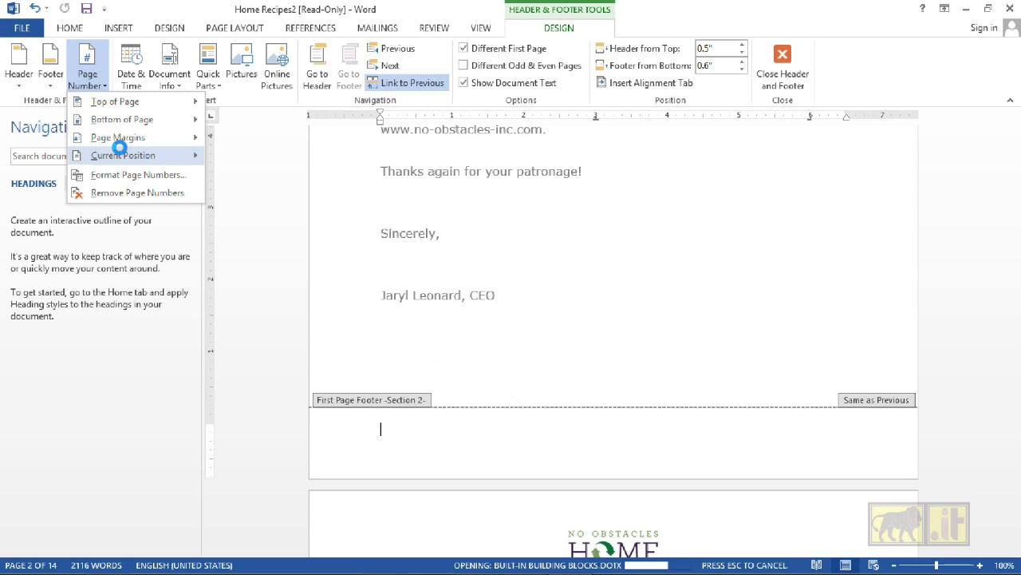
mouse_move(120, 148)
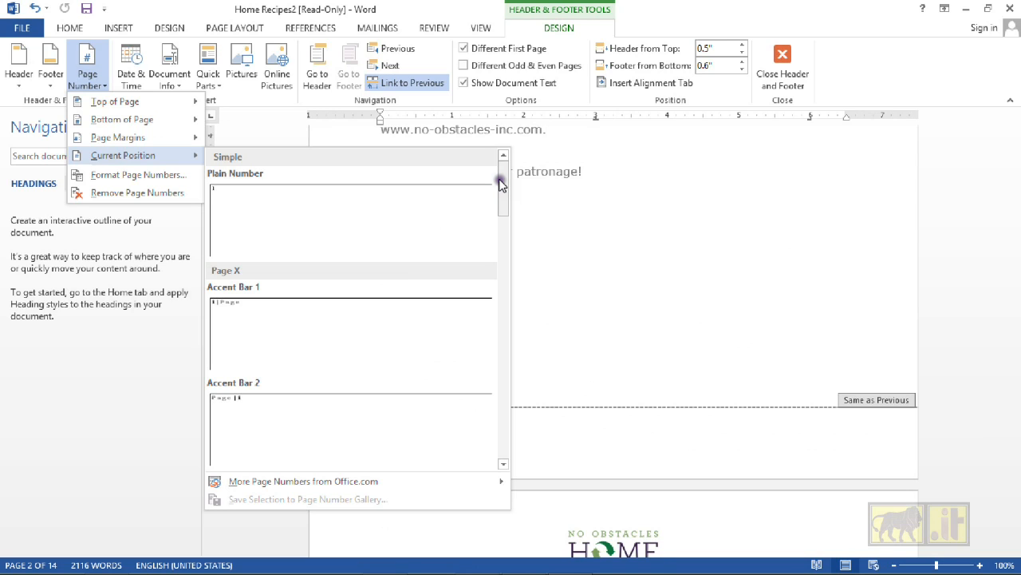
left_click_drag(500, 181, 502, 310)
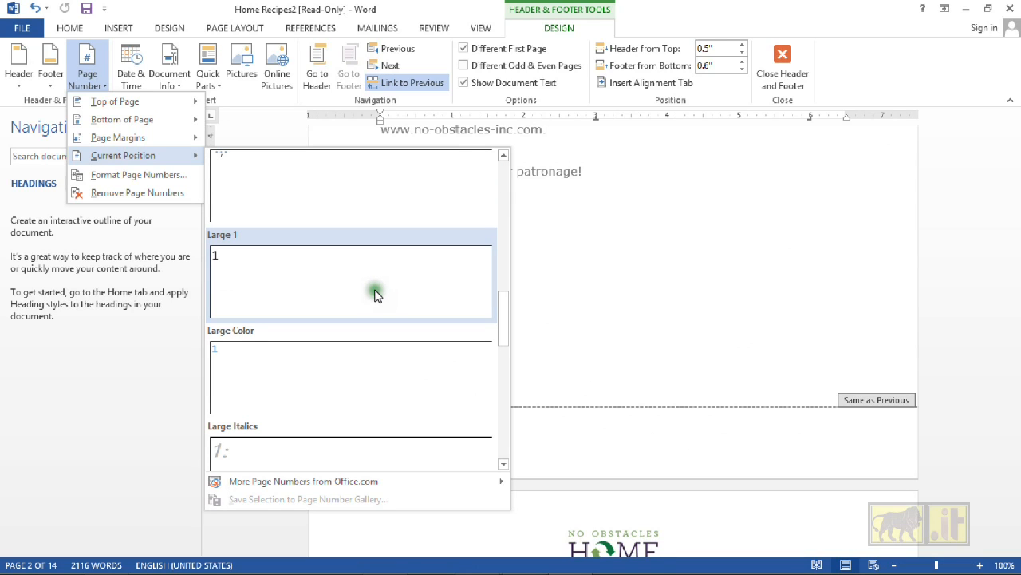
left_click(375, 294)
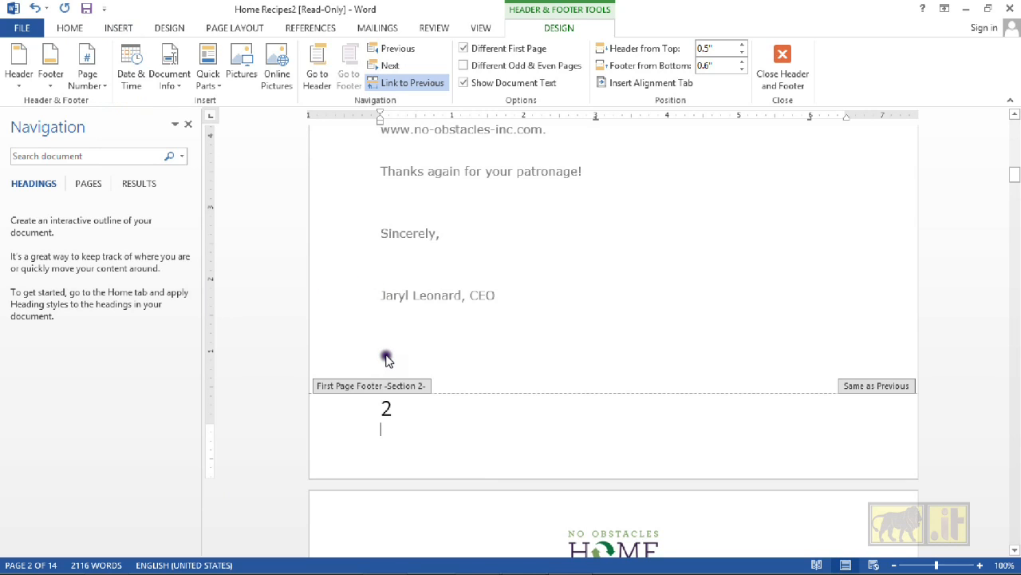
Center the page number in the section 2 first-page footer.
key("ctrl+a")
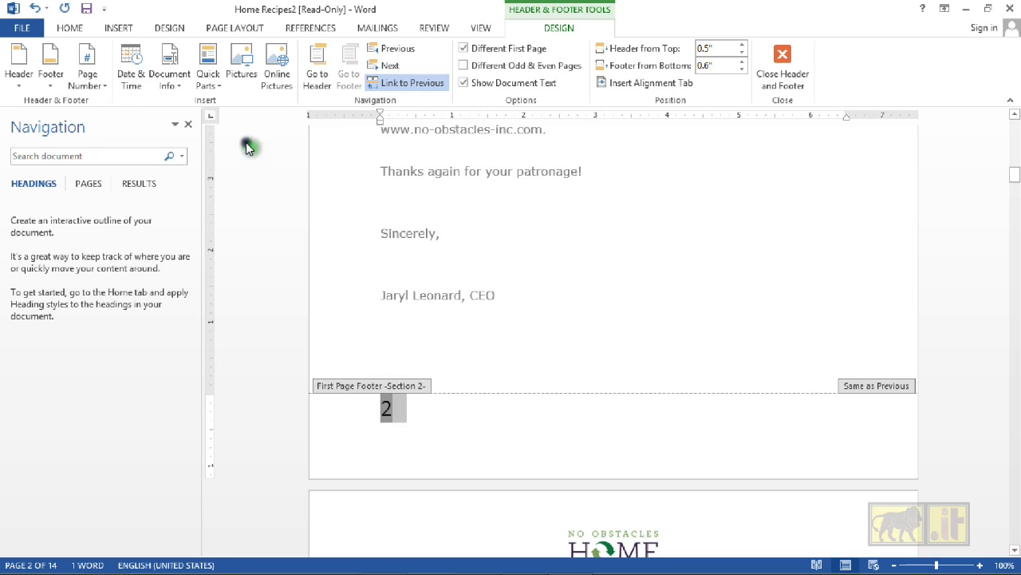
left_click(134, 29)
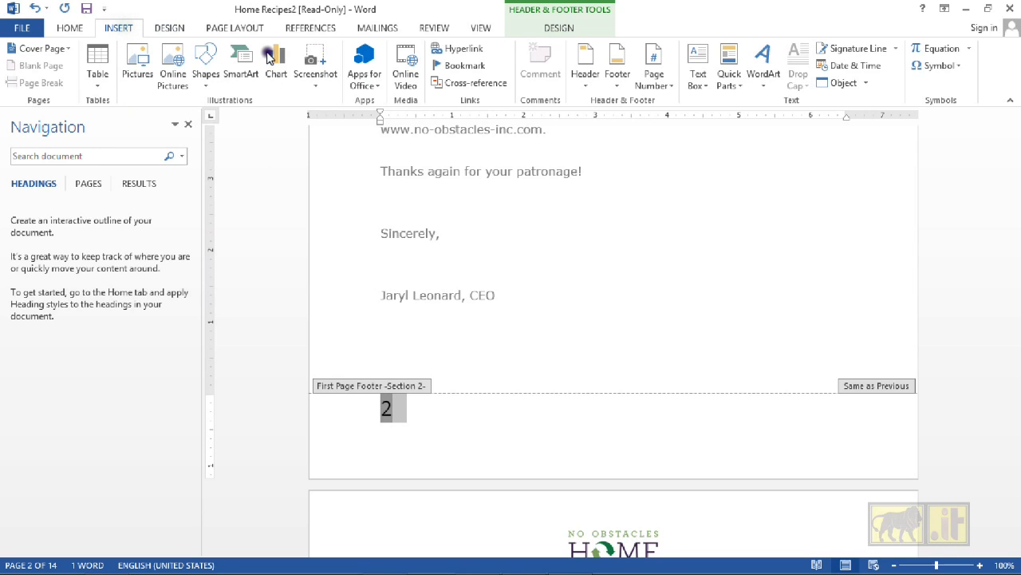
left_click(69, 30)
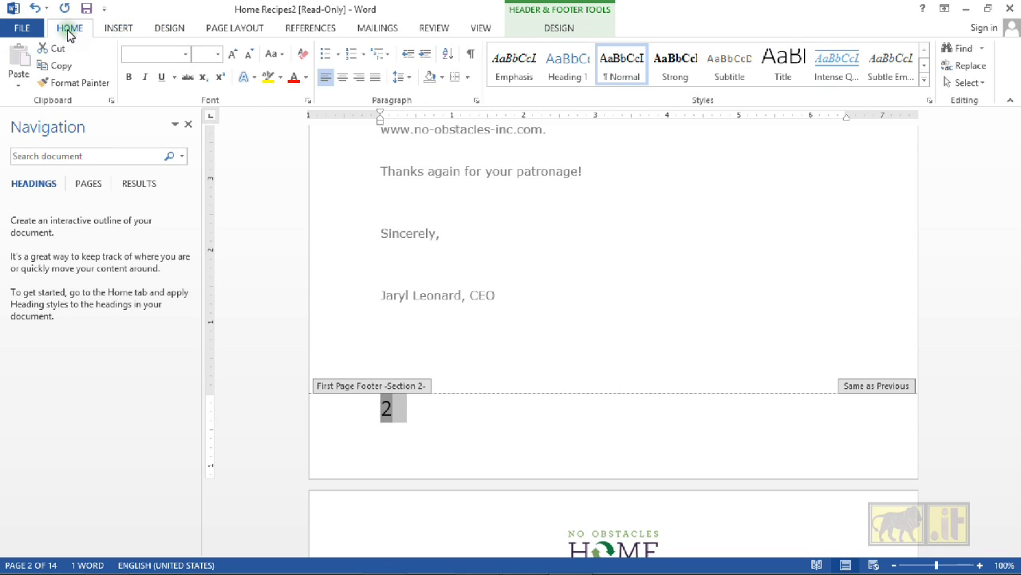
left_click(344, 83)
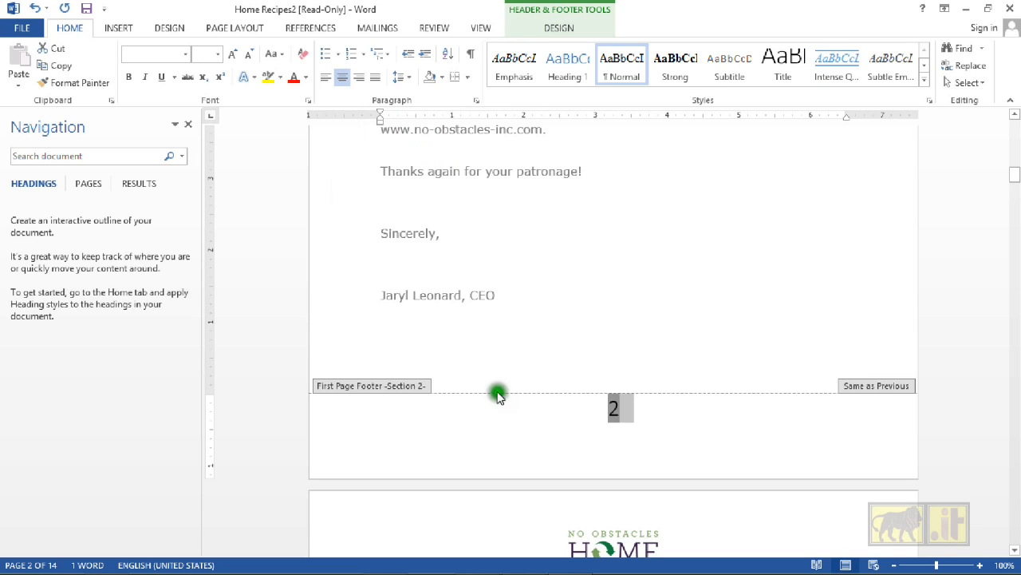
left_click(558, 439)
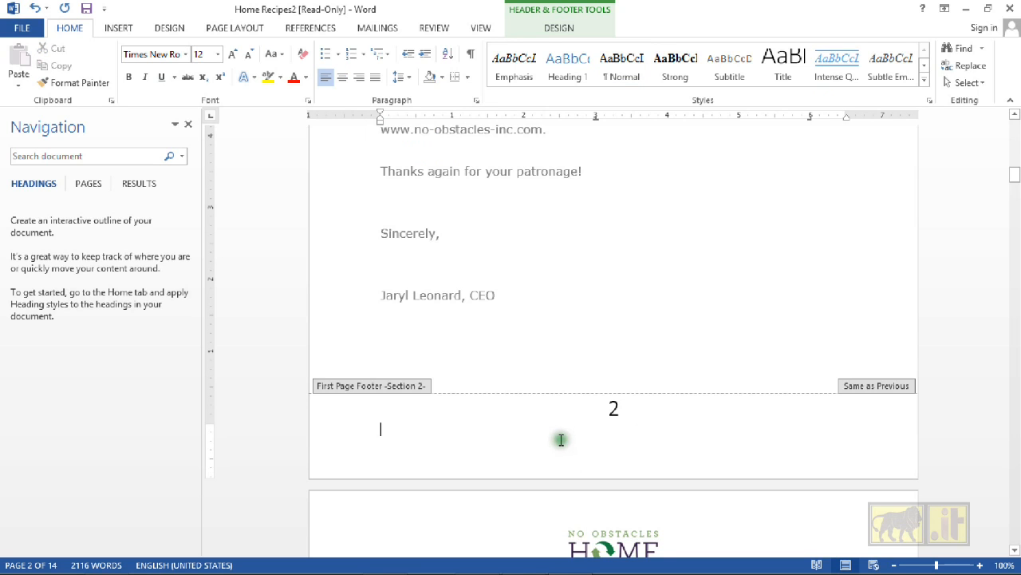
Leave footer editing on the letter page and return to the body text.
scroll(520, 426, "up", 3)
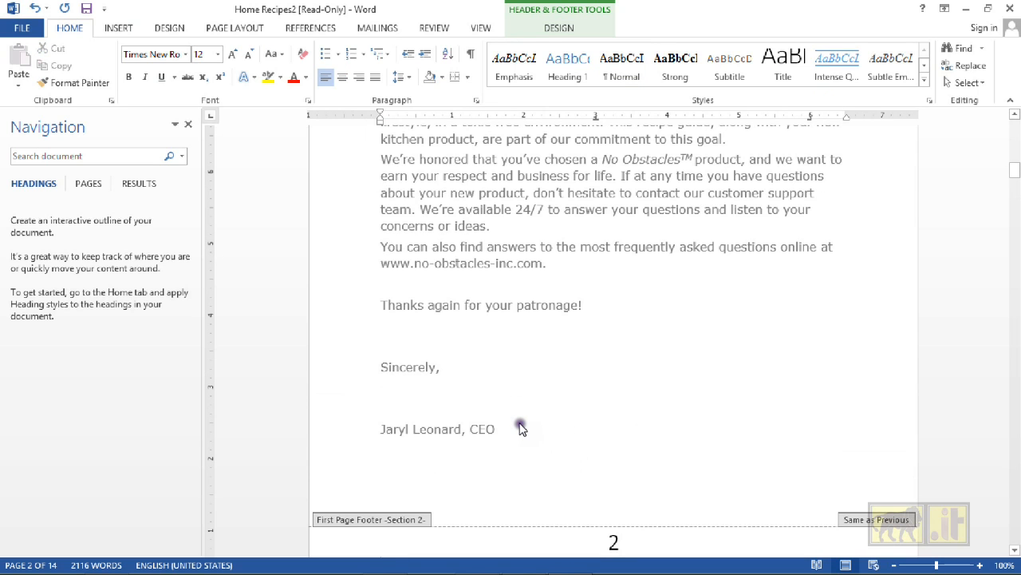
scroll(519, 428, "down", 1)
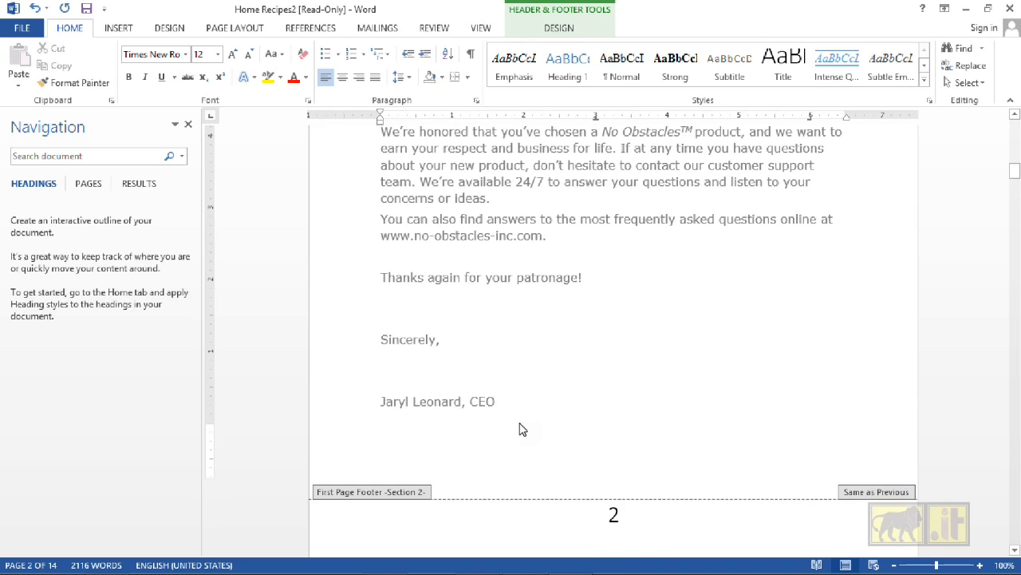
scroll(520, 429, "down", 3)
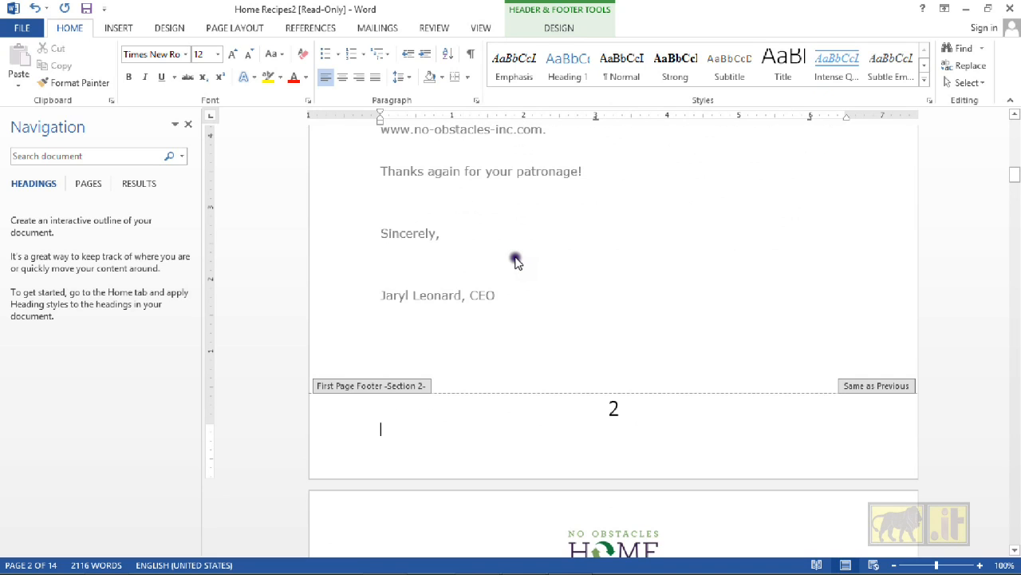
left_click(559, 27)
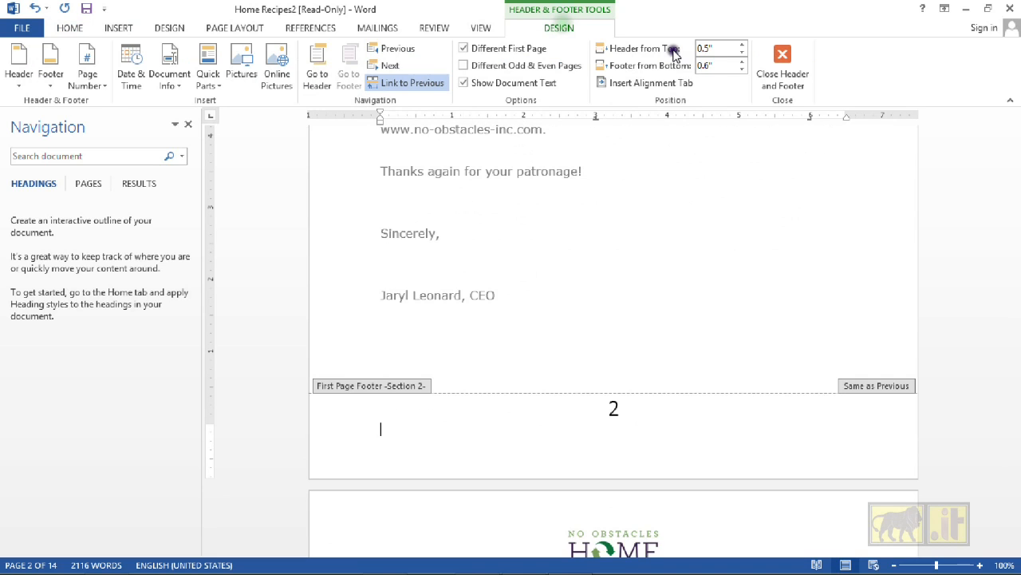
left_click(476, 428)
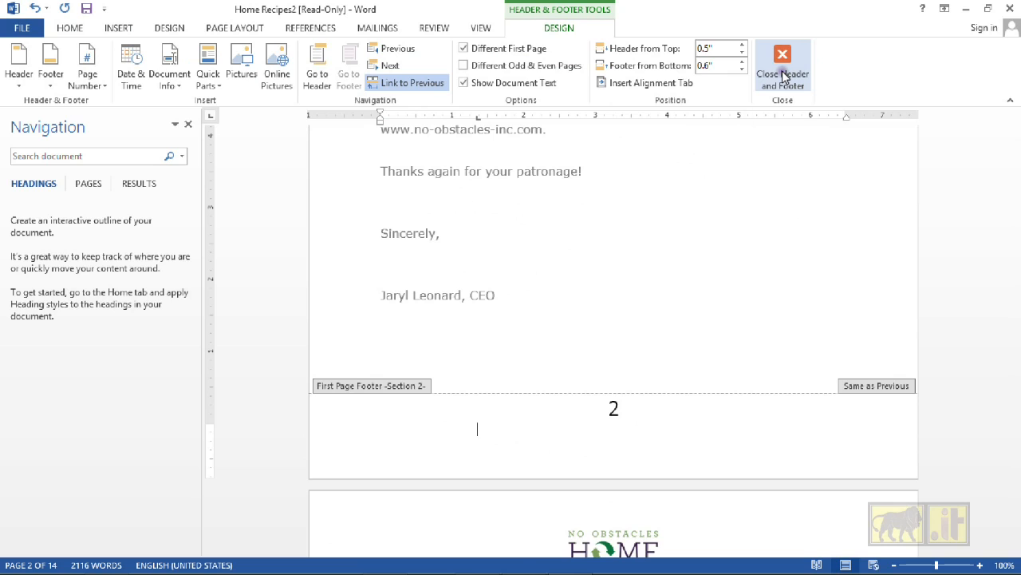
double_click(524, 348)
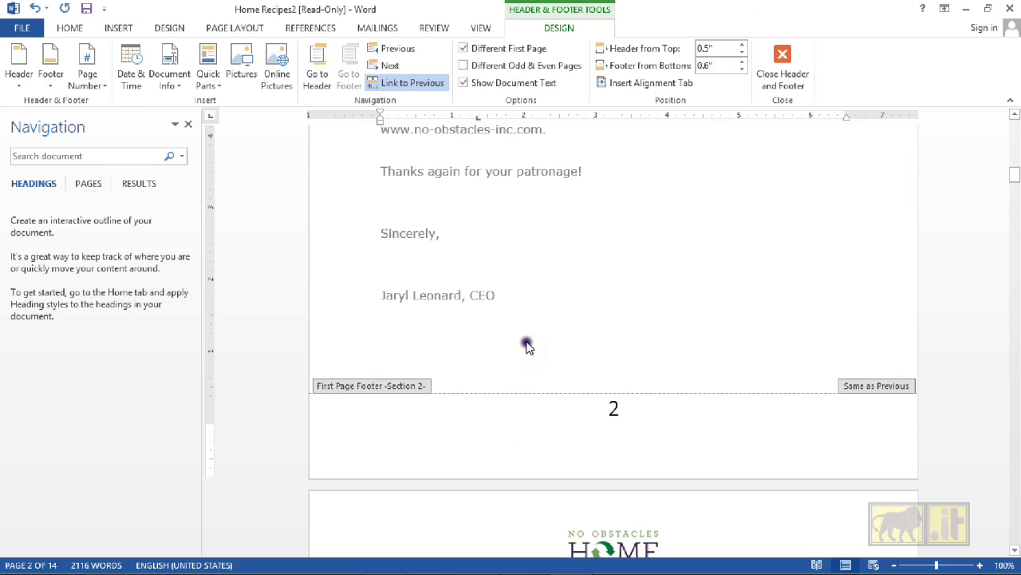
double_click(562, 293)
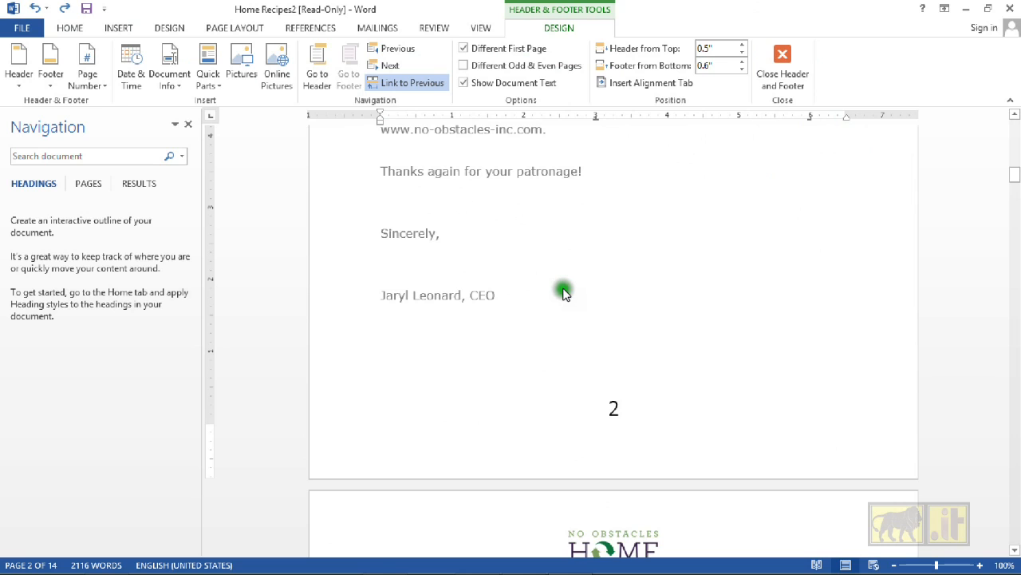
left_click(501, 370)
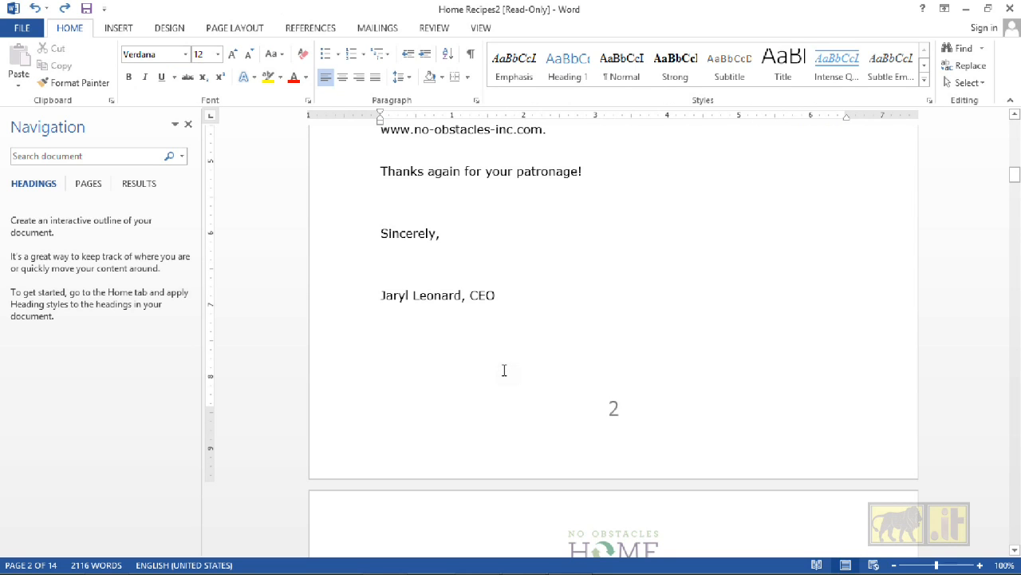
Check the bottom of the cover page for page numbering.
scroll(439, 379, "up", 3)
scroll(375, 389, "up", 6)
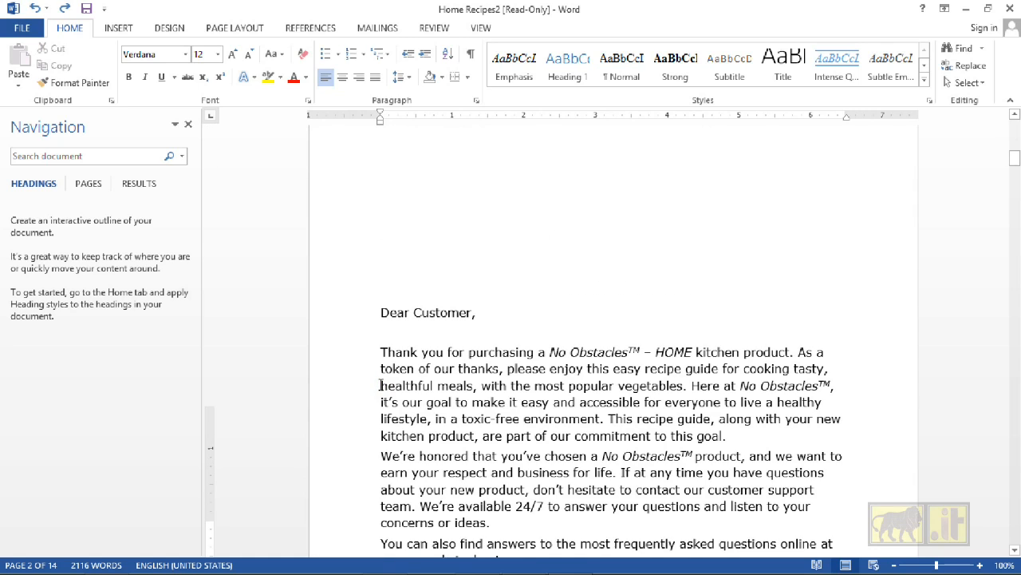
scroll(559, 311, "up", 6)
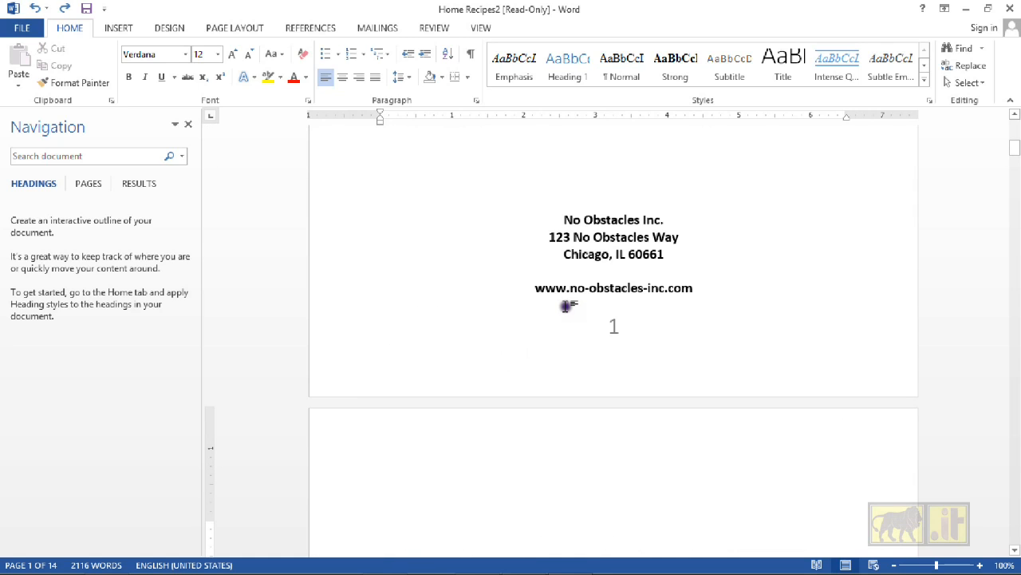
Show the formatting marks and delete the next-page section break after the web address on the cover page.
left_click(471, 56)
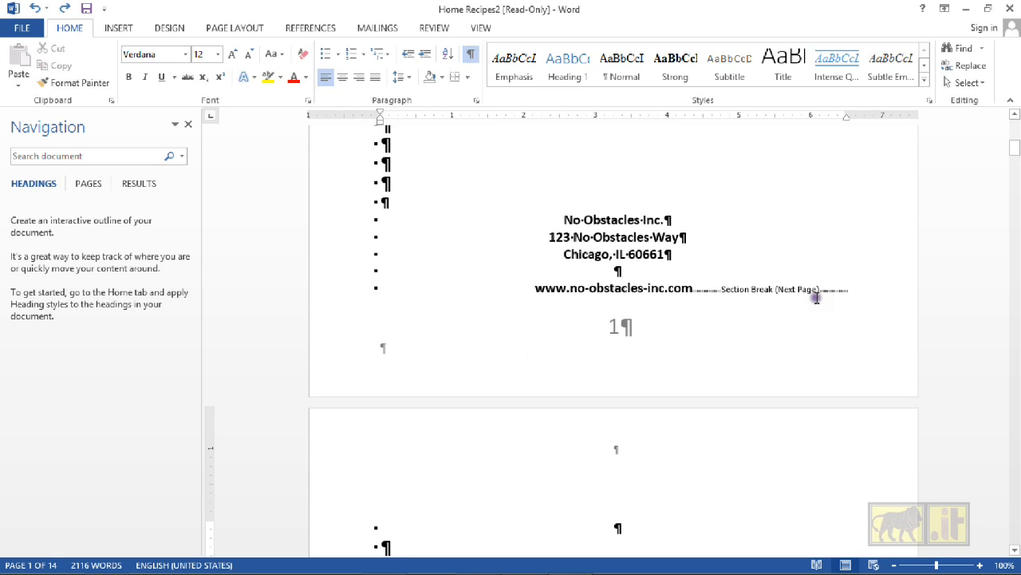
left_click(694, 290)
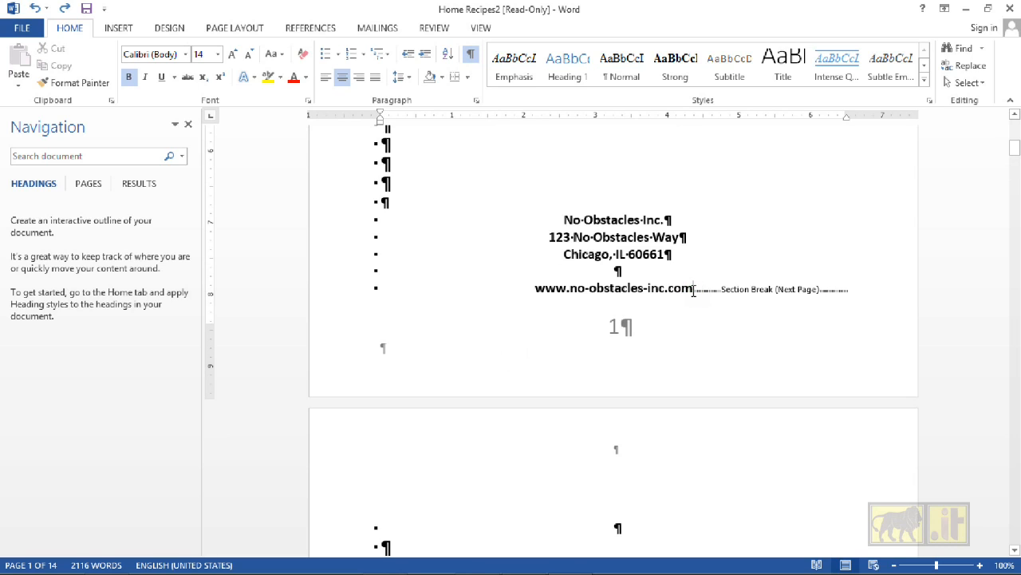
key("Delete")
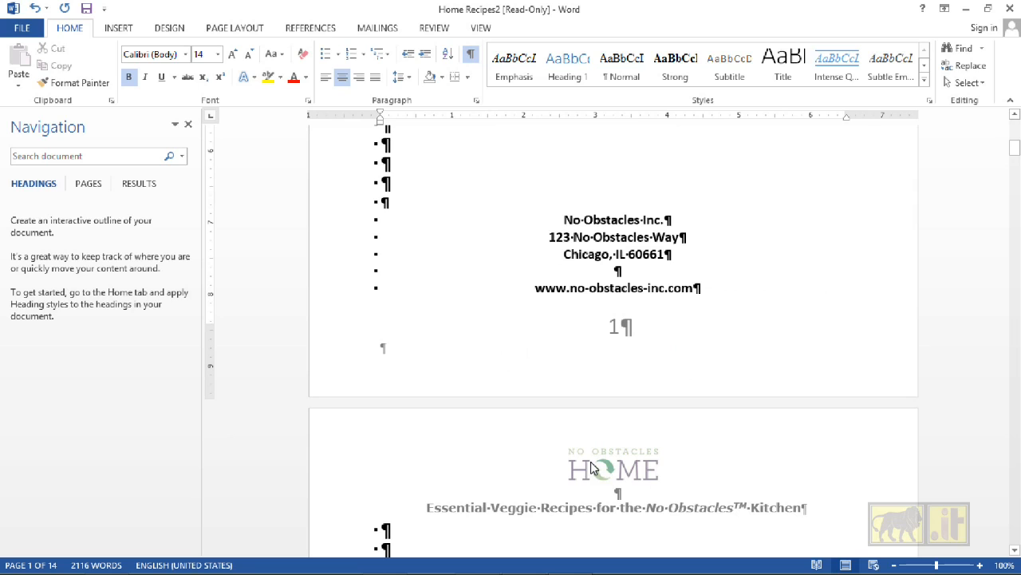
Undo the deletion of the cover page's section break and hide the formatting marks.
left_click(34, 8)
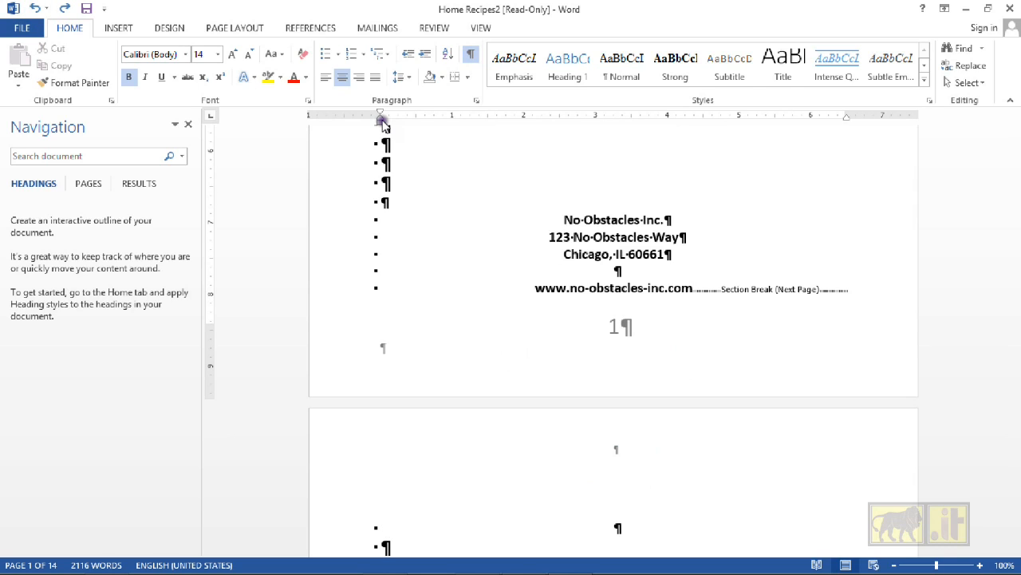
left_click(470, 55)
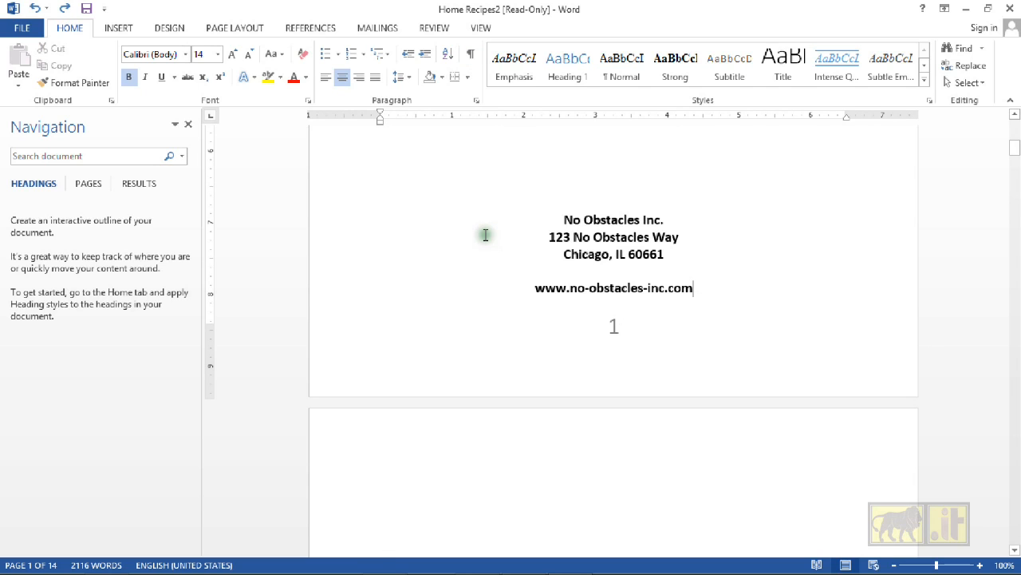
scroll(485, 234, "up", 5)
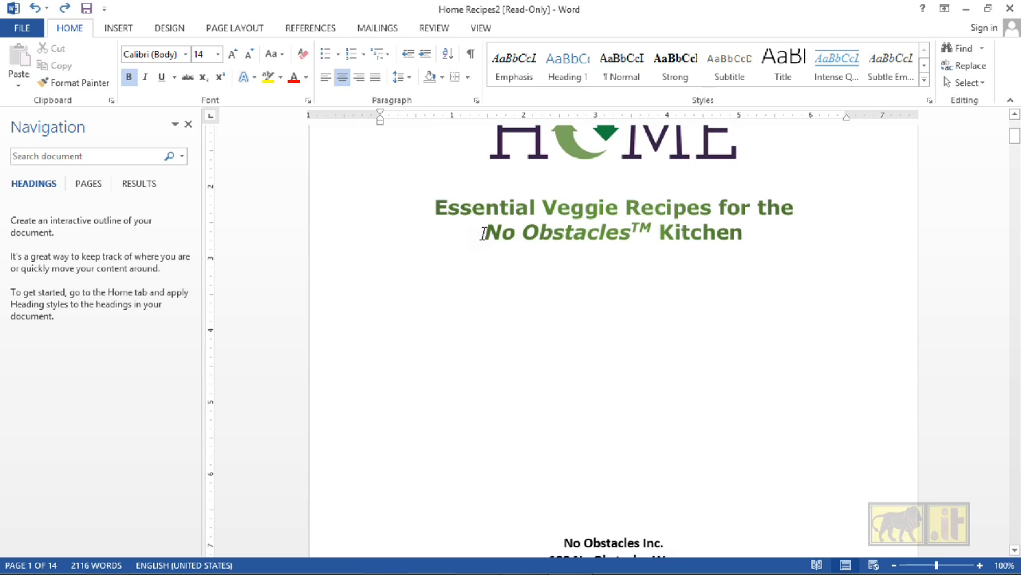
scroll(485, 234, "up", 2)
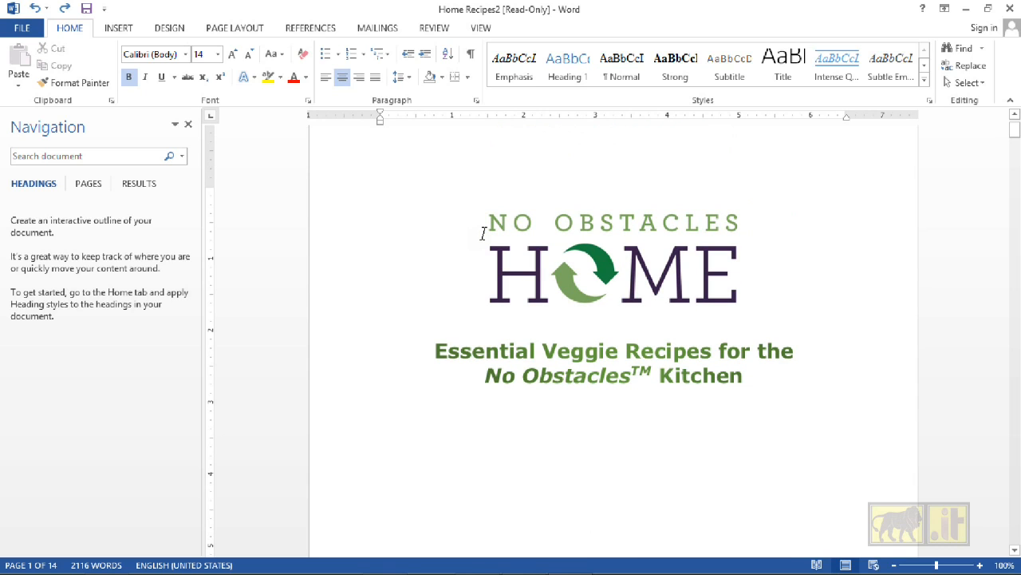